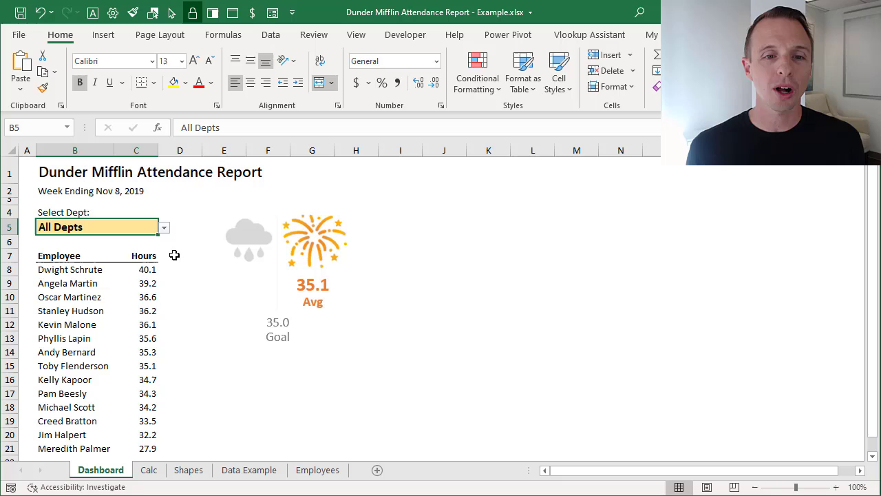
Step: Choose the Admin department in the Dashboard sheet's Select Dept cell
click(164, 228)
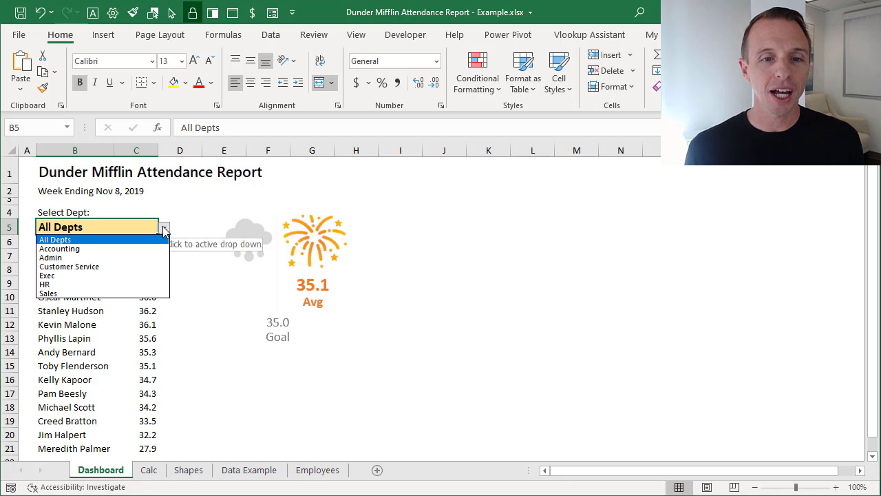
click(84, 258)
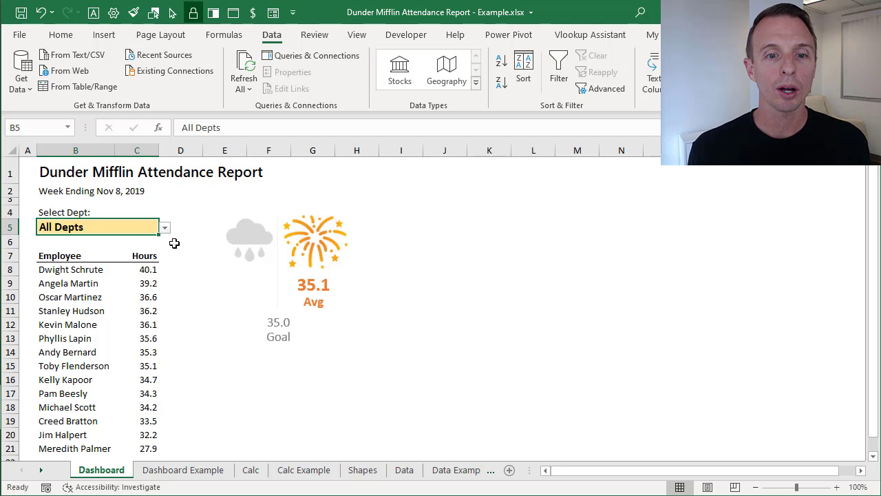
click(165, 227)
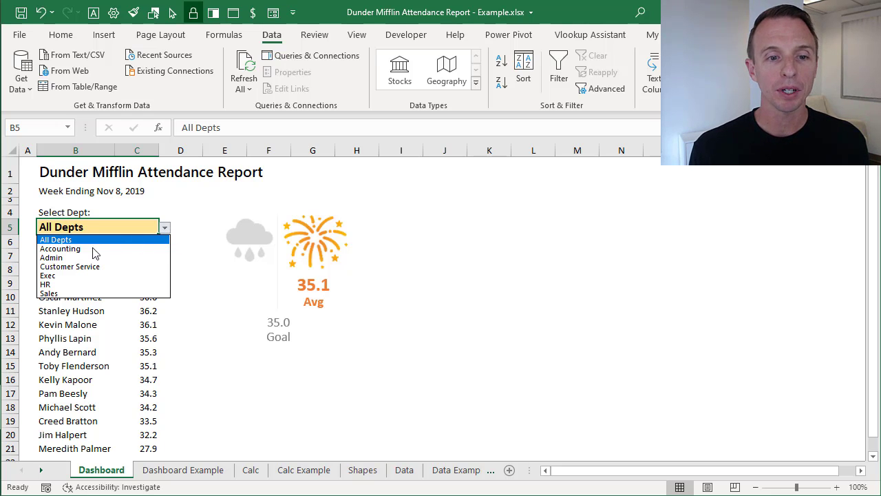
click(70, 258)
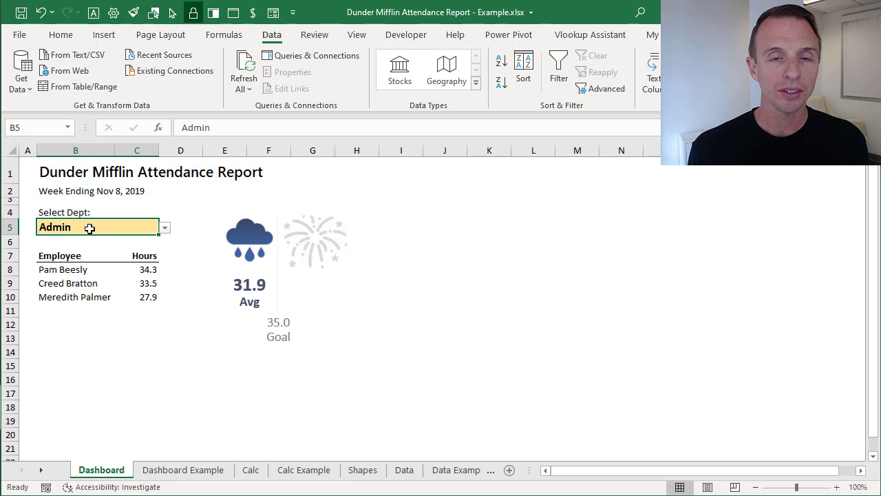
Step: Inspect the UNIQUE formula in J2 of the Calc sheet that builds the department drop-down list
click(166, 472)
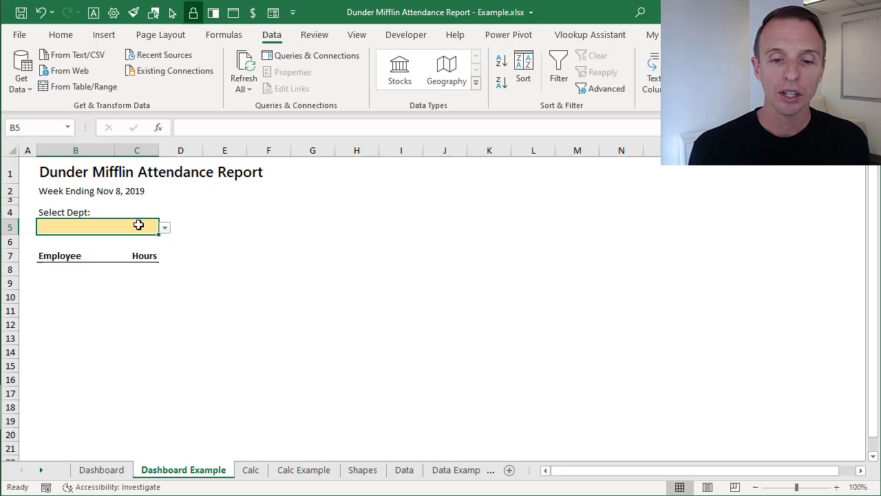
click(251, 470)
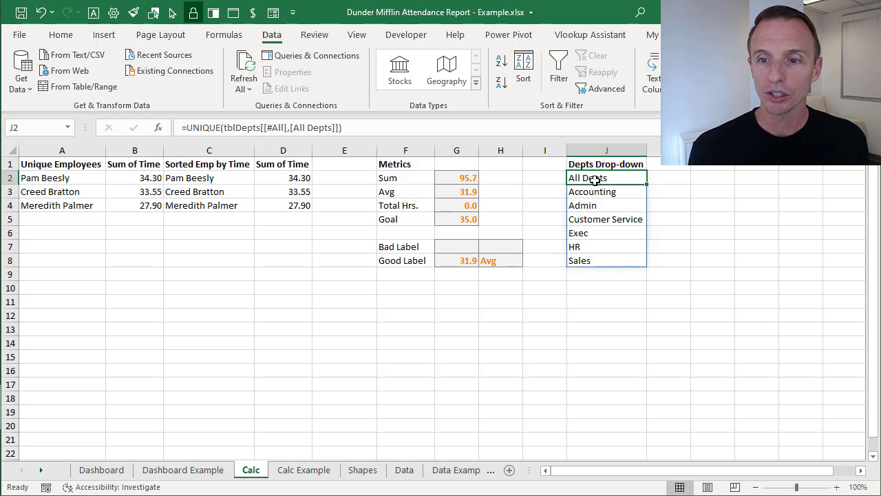
double_click(620, 180)
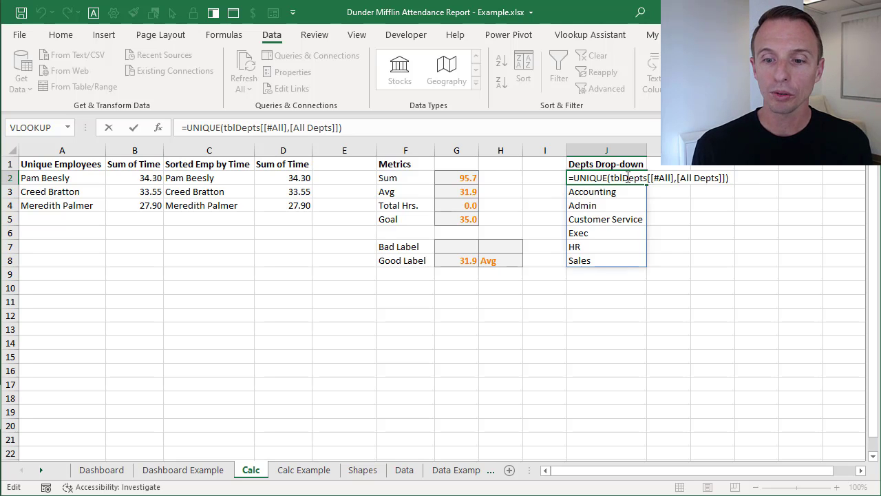
key(Escape)
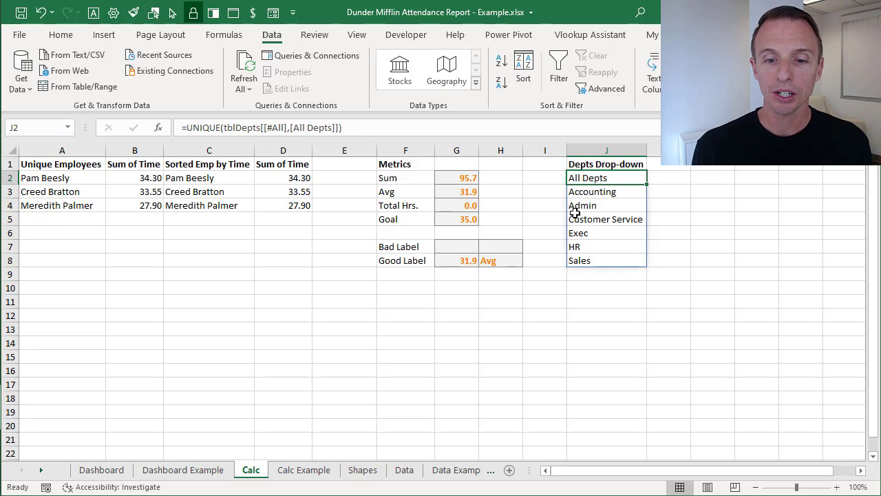
Step: Examine the All Depts column and its header in the Employees sheet's table
click(42, 470)
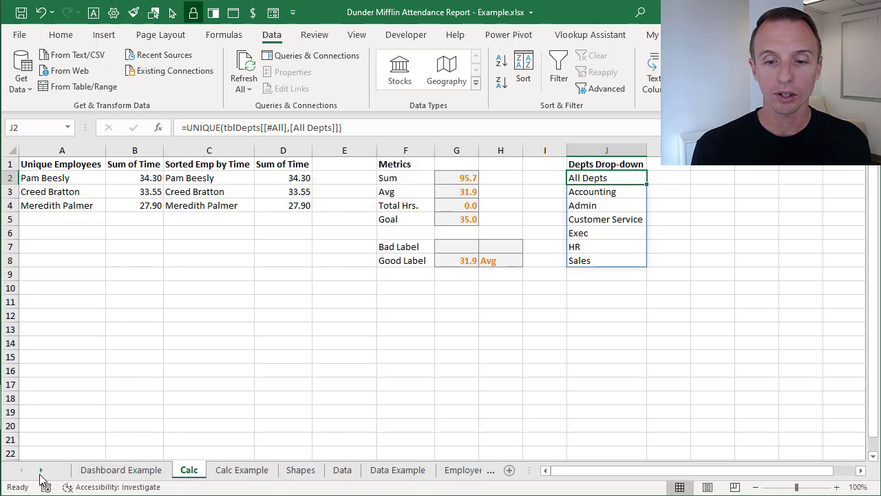
click(463, 470)
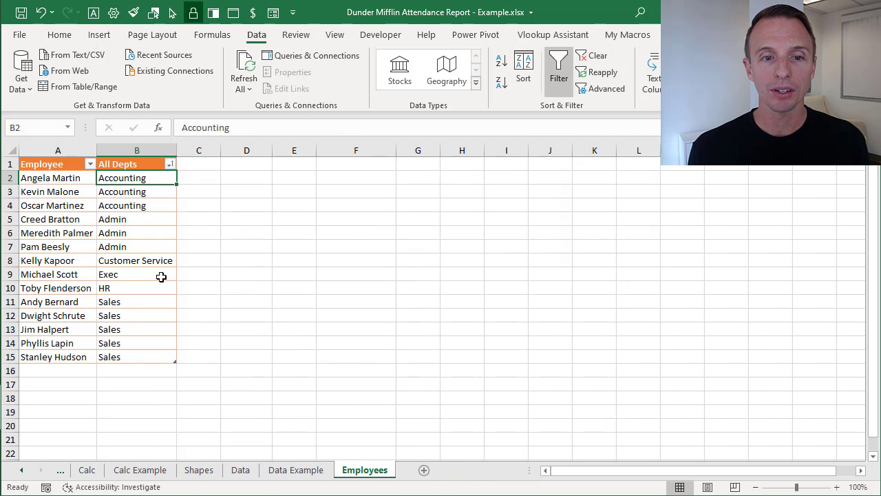
key(ctrl+shift+Down)
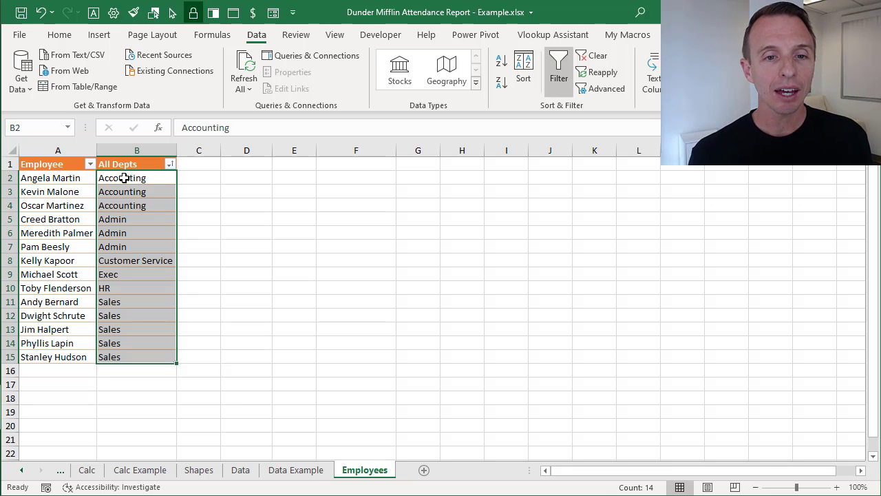
click(141, 164)
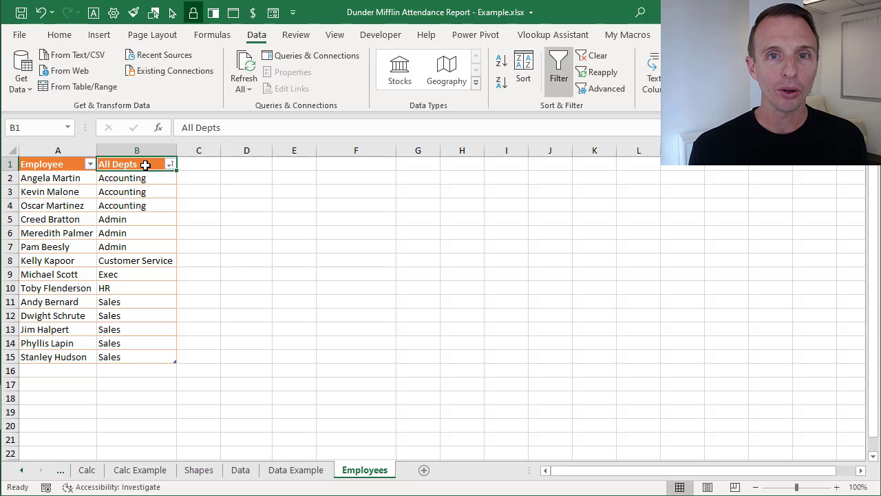
Step: Review how J2's UNIQUE formula on the Calc sheet references the All Depts column including its header
click(88, 469)
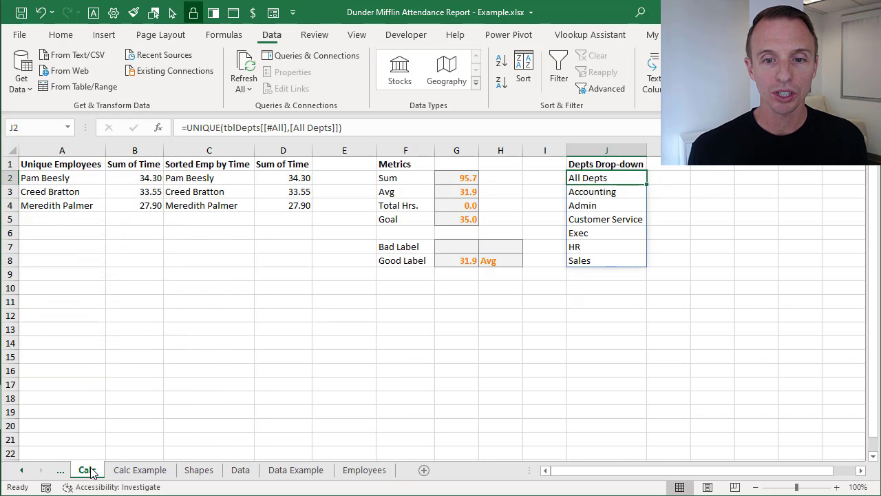
double_click(596, 180)
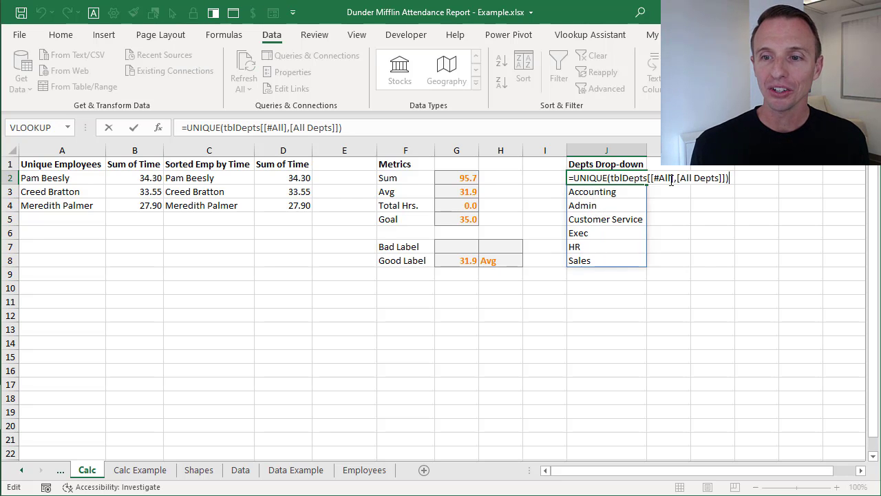
key(Escape)
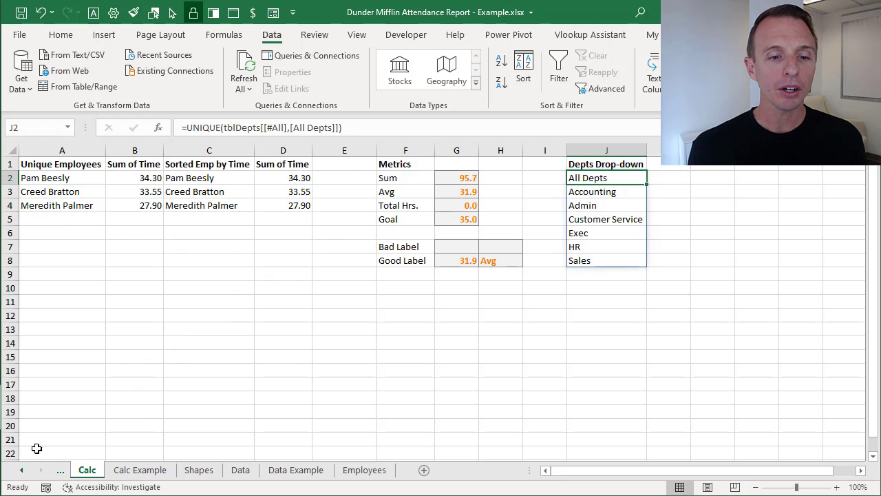
Step: Open the data validation settings for B5 on the Dashboard Example sheet, extending the validation to all selected cells
click(26, 471)
click(26, 471)
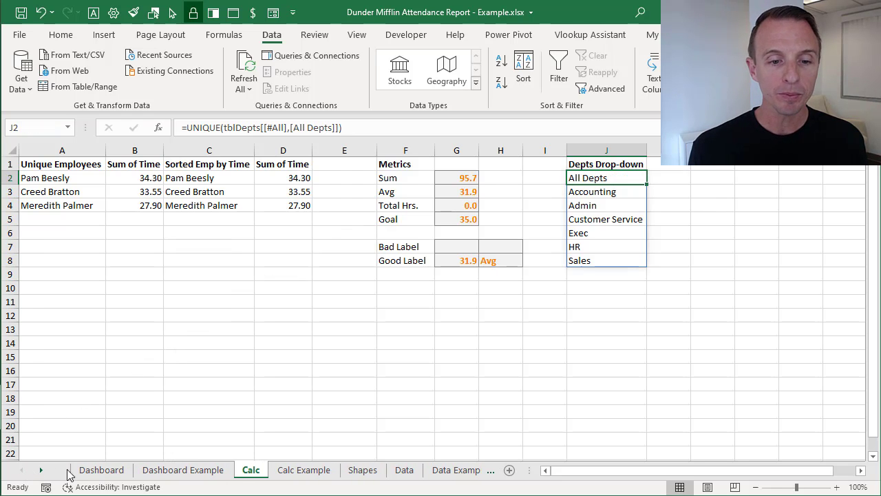
click(155, 472)
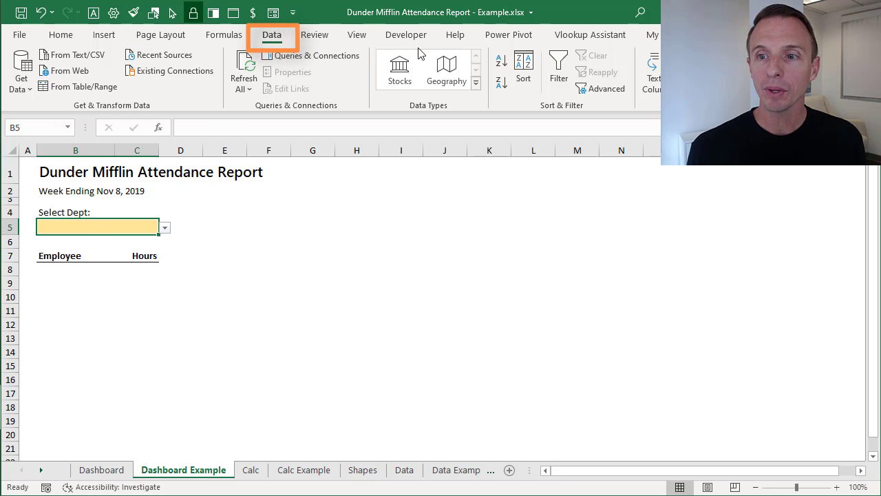
click(685, 89)
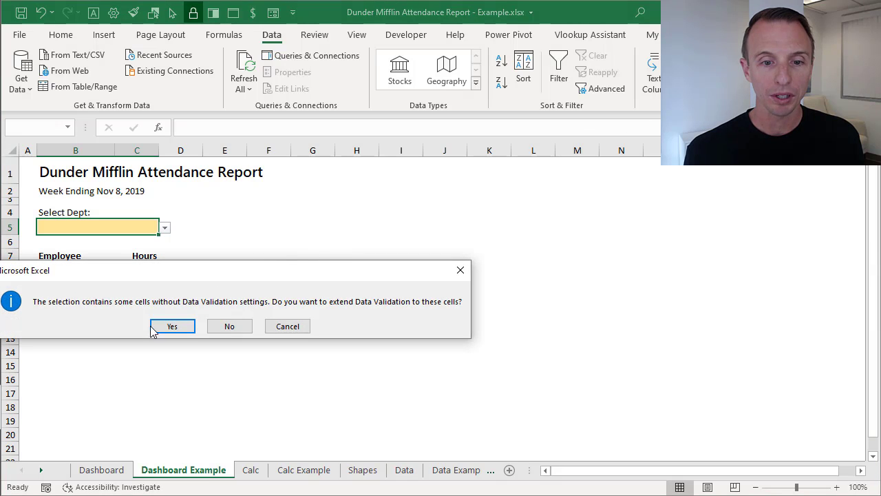
click(172, 329)
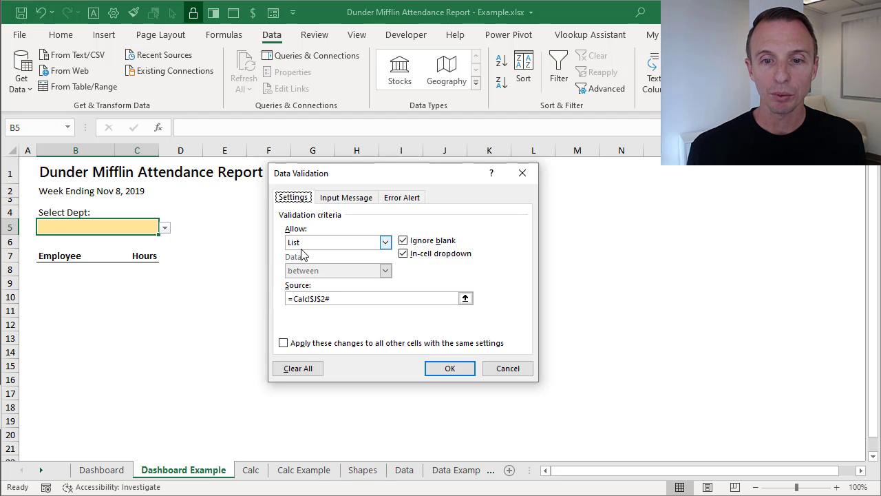
Step: Replace the validation list source with the spill range reference =Calc!$J$2# and apply it
drag(348, 298, 282, 301)
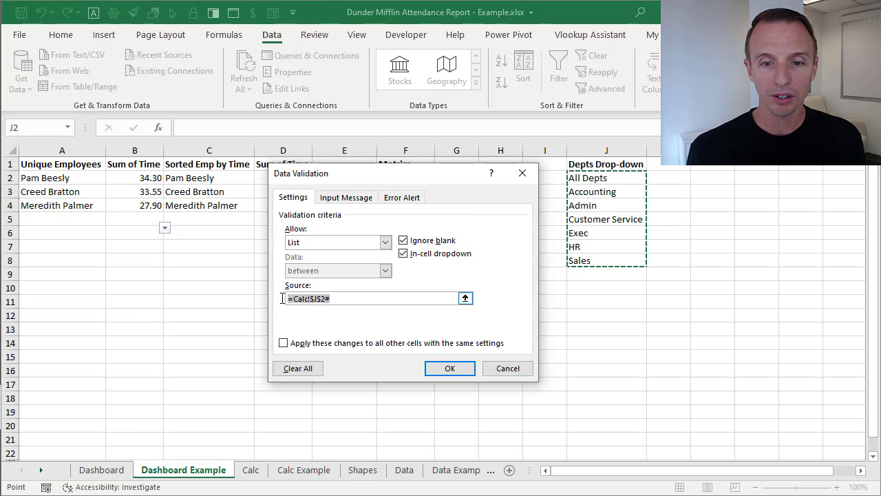
key(Delete)
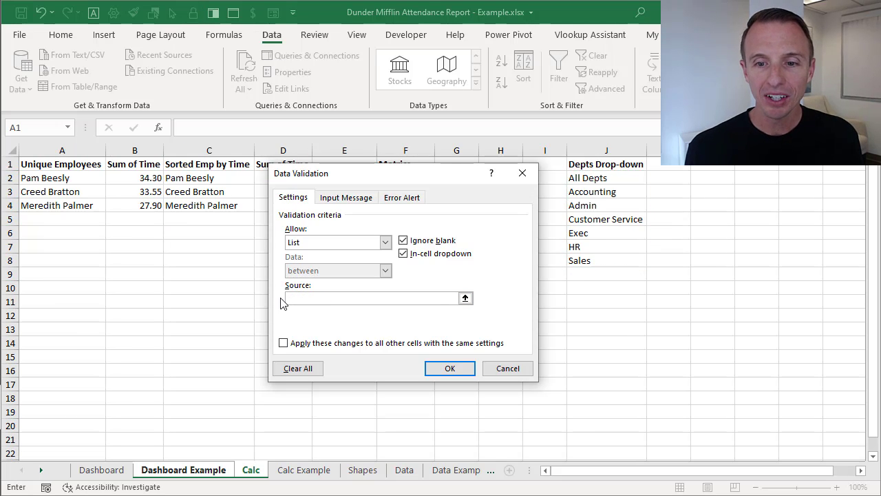
click(465, 298)
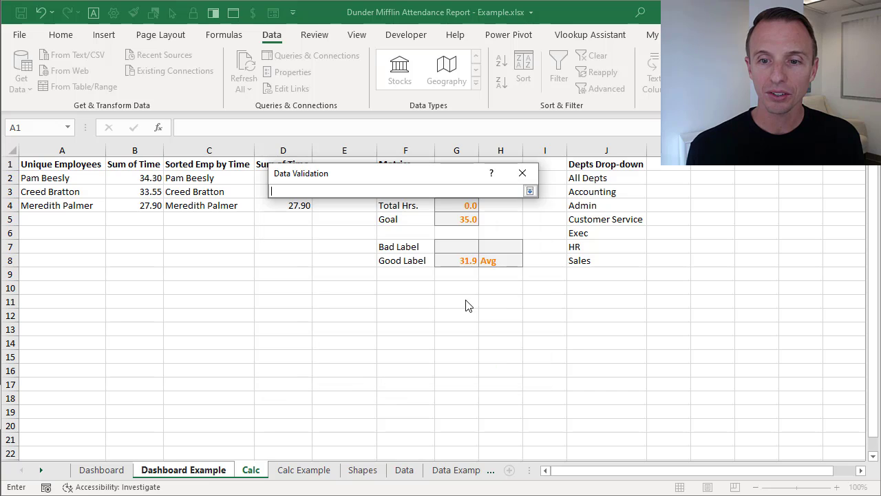
click(603, 181)
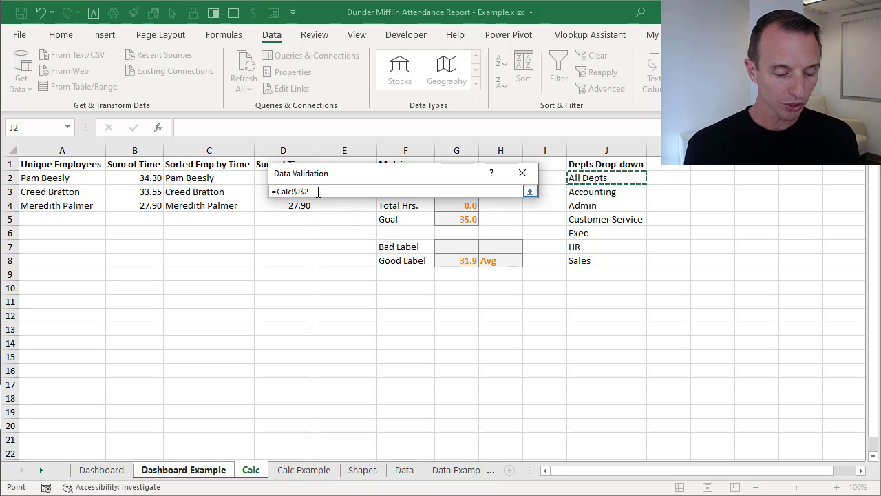
text(#)
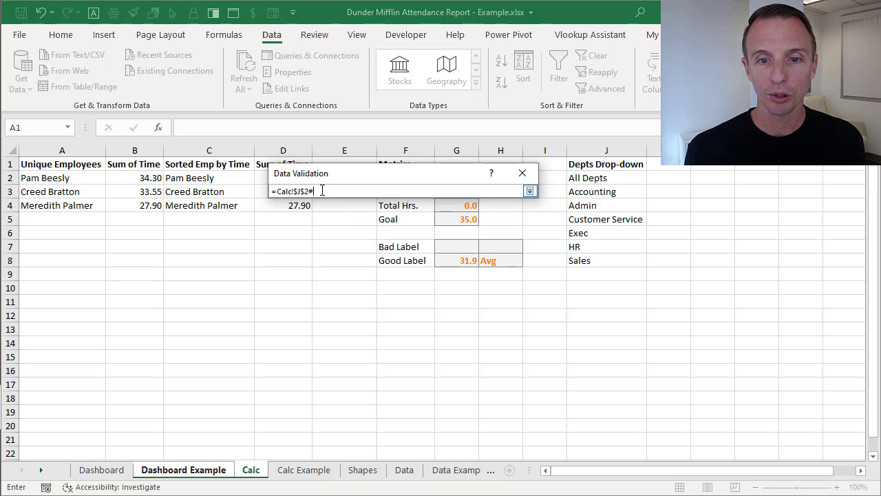
key(Return)
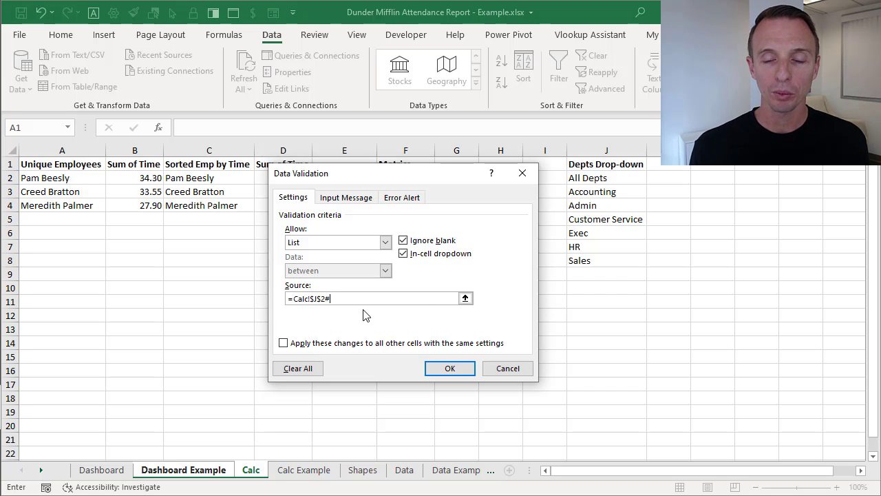
click(450, 368)
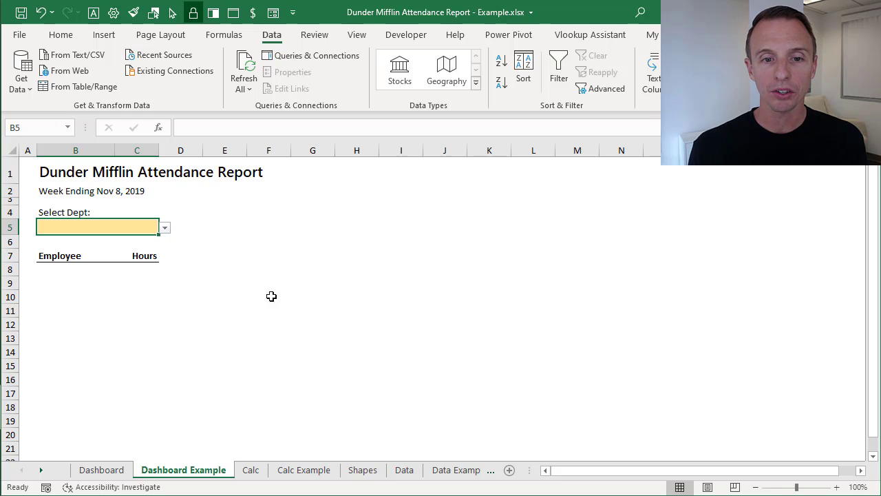
Step: Choose the Accounting department in the Dashboard Example sheet's Select Dept cell
click(165, 227)
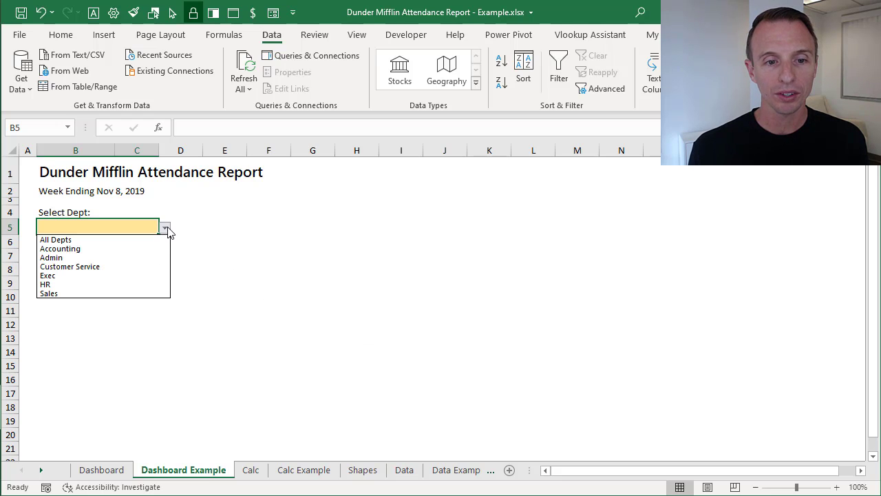
click(67, 248)
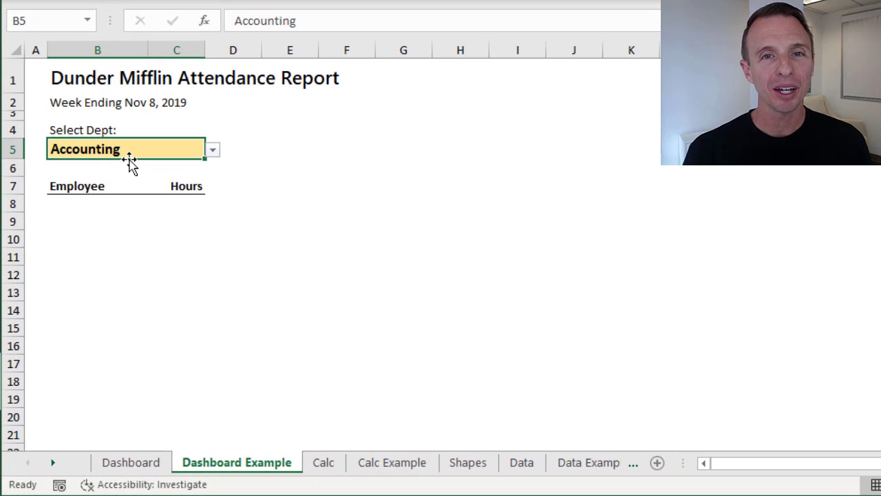
click(165, 215)
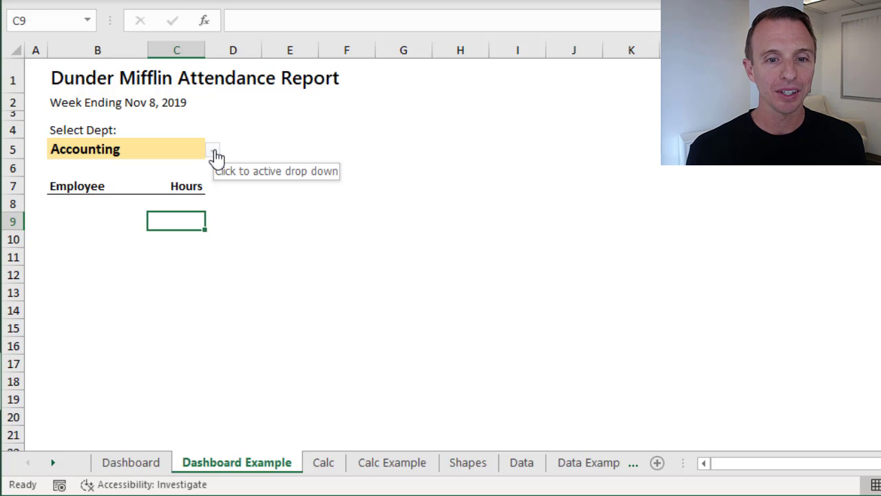
Step: Test the drop-down arrow beside the Dashboard sheet's Select Dept cell, both with that cell and another cell selected
key(ctrl+Page_Up)
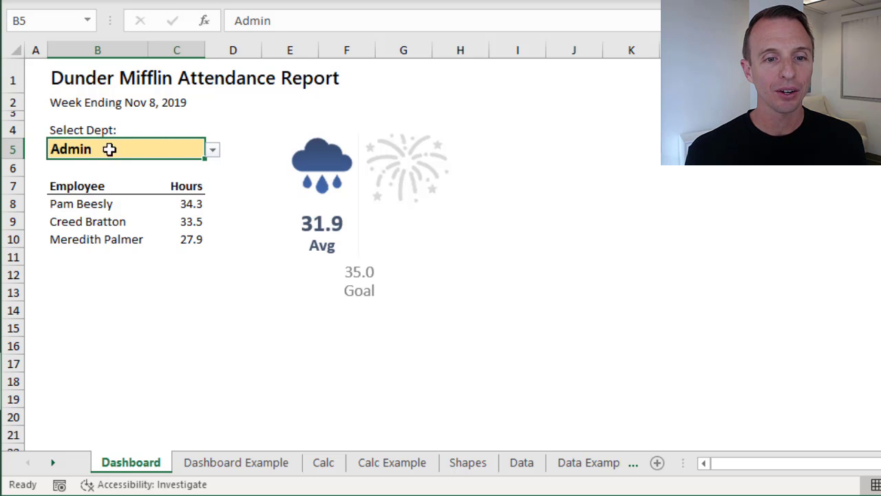
click(213, 150)
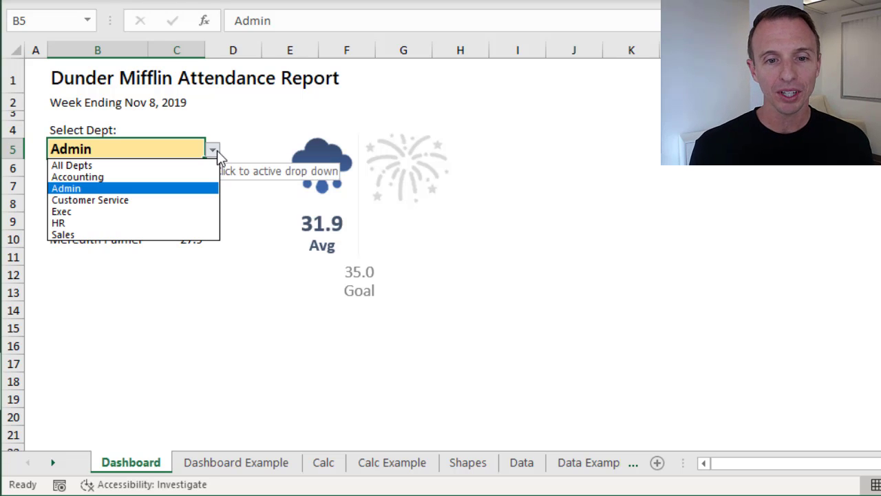
click(217, 150)
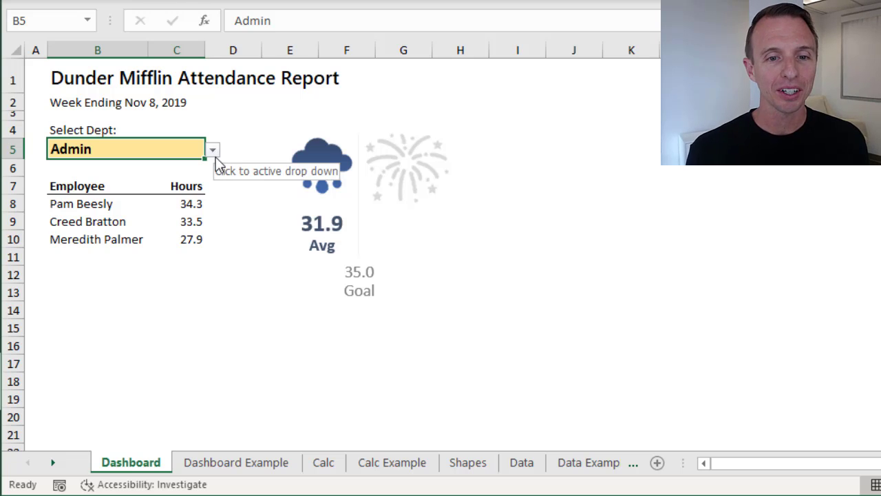
click(137, 169)
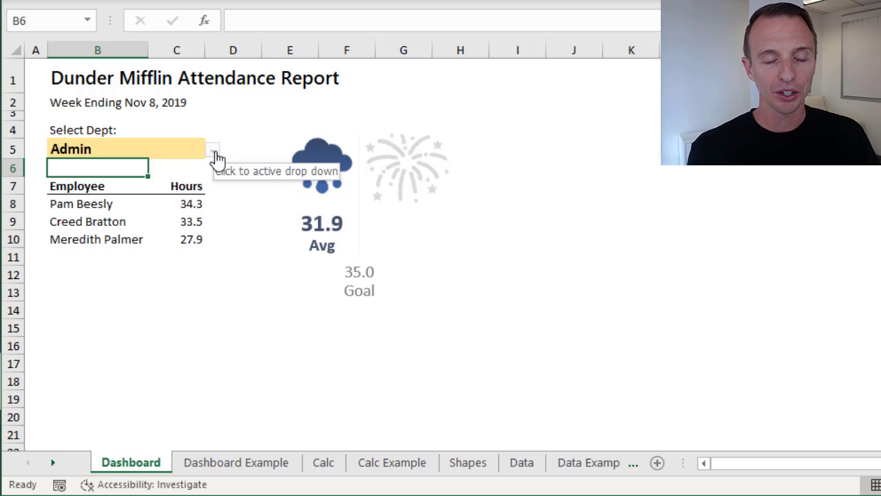
click(215, 157)
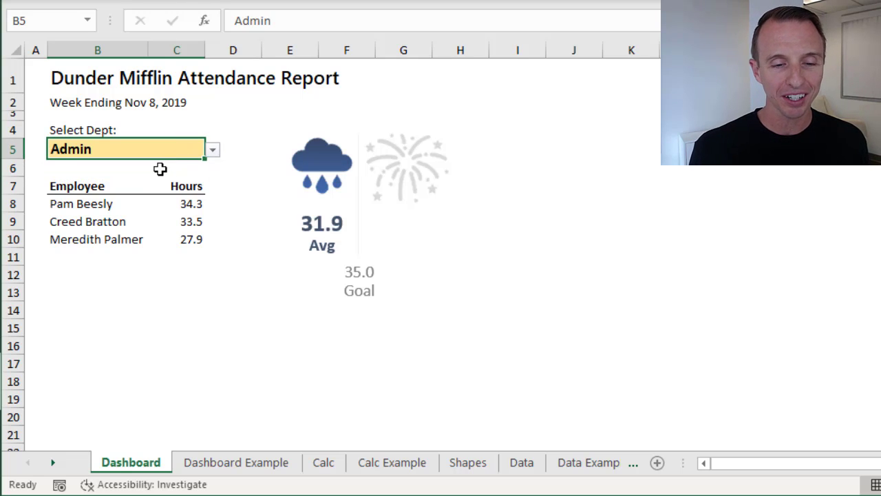
Step: Enter the spill reference =Calc!C2# in cell B8 under Employee on the Dashboard Example sheet, following the Dashboard sheet's formula
click(93, 204)
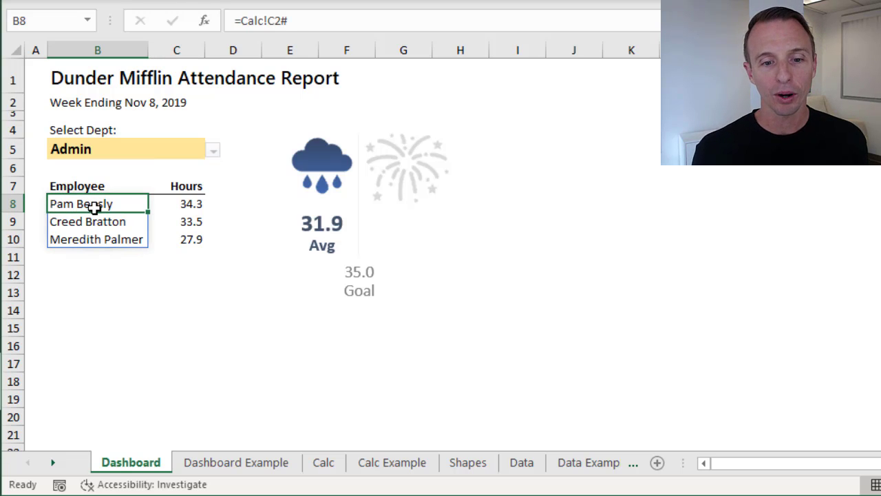
click(219, 464)
click(101, 199)
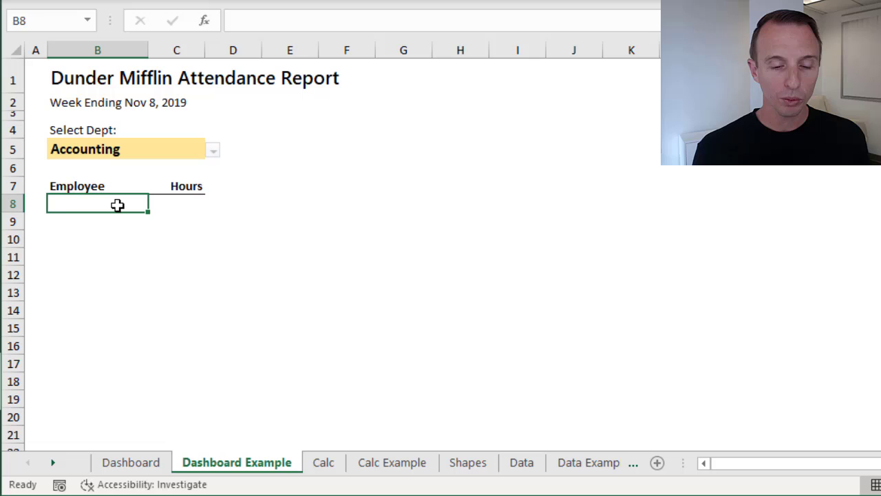
text(=)
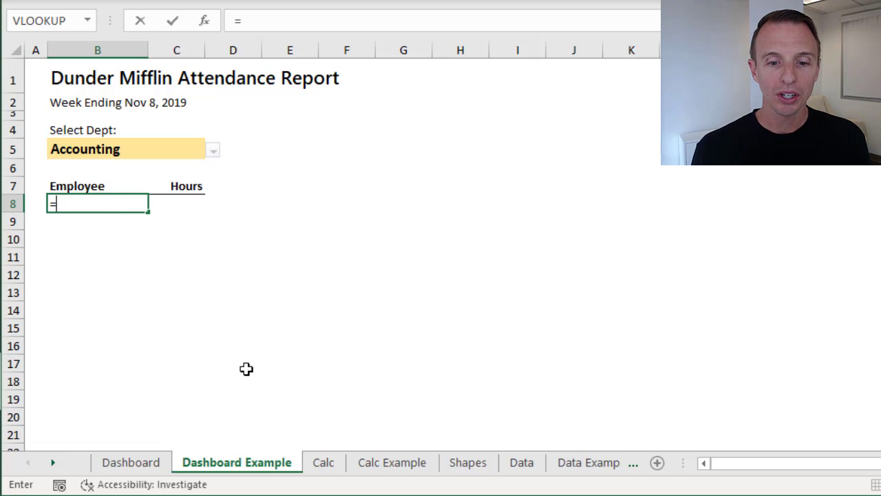
click(324, 463)
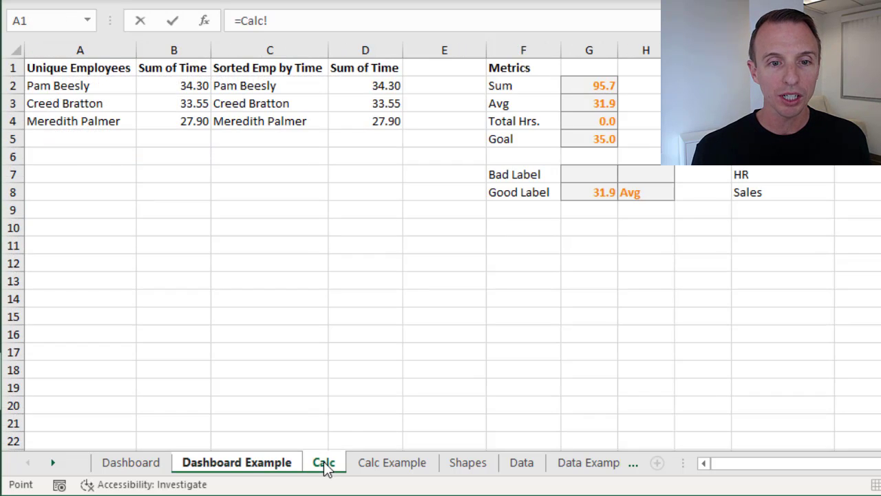
click(279, 85)
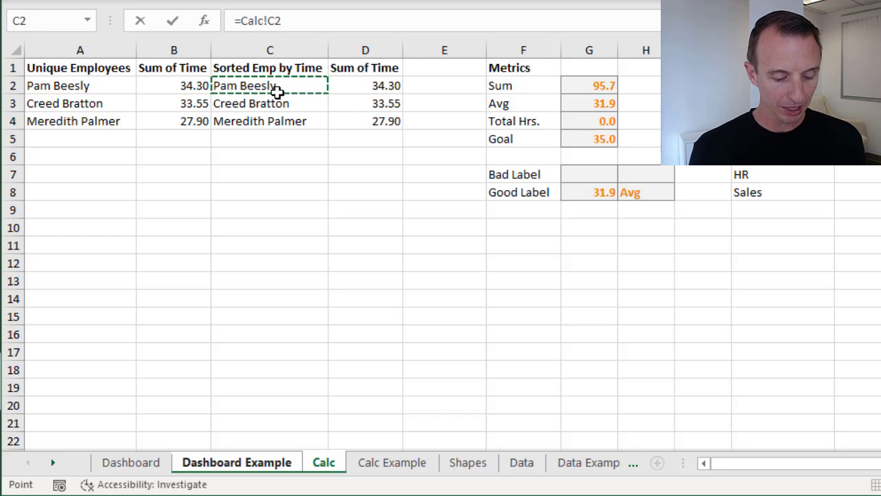
text(#)
key(Return)
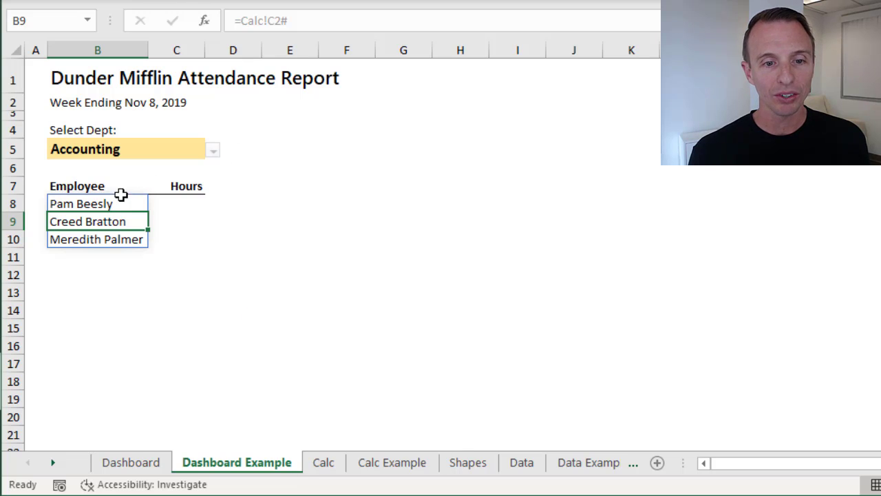
Step: Copy the Employee formula from B8 into C8 under Hours so it becomes =Calc!D2#, and inspect the pasted formula
click(174, 203)
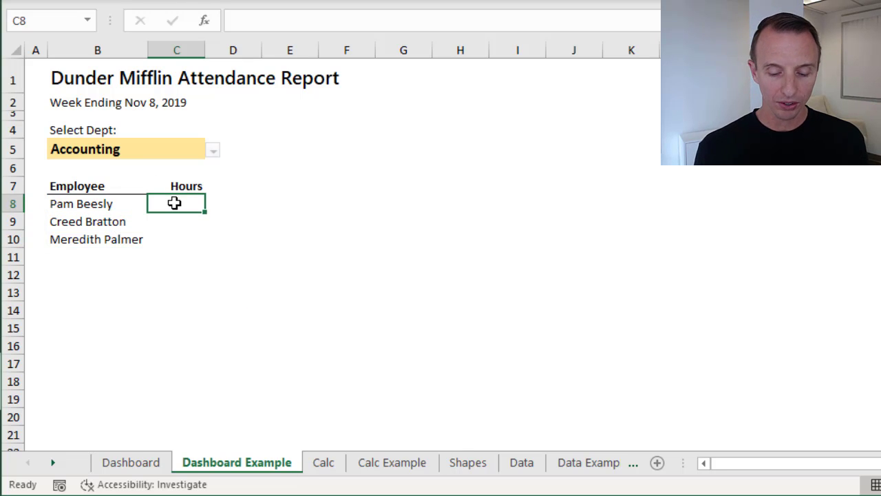
key(Left)
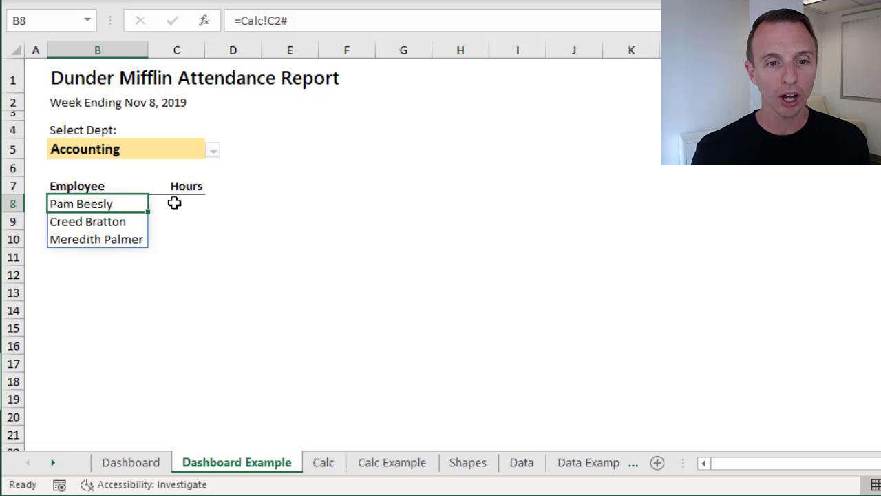
key(ctrl+c)
key(Right)
key(ctrl+v)
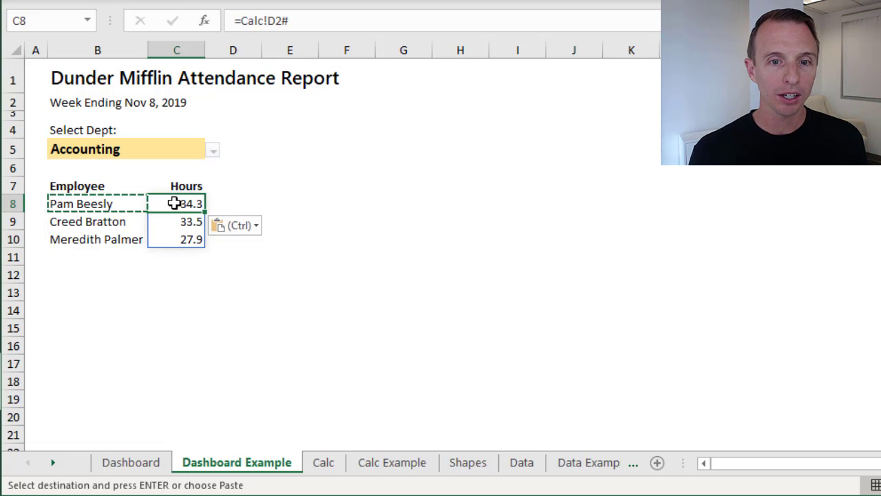
key(F2)
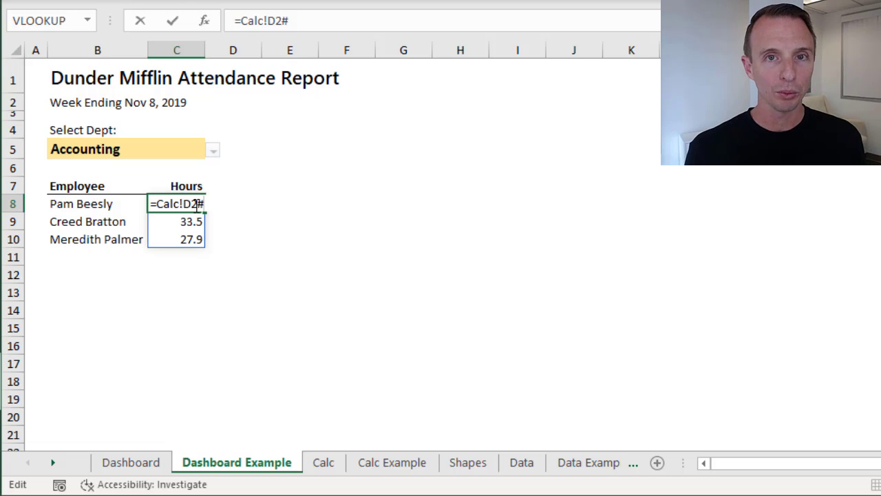
key(Escape)
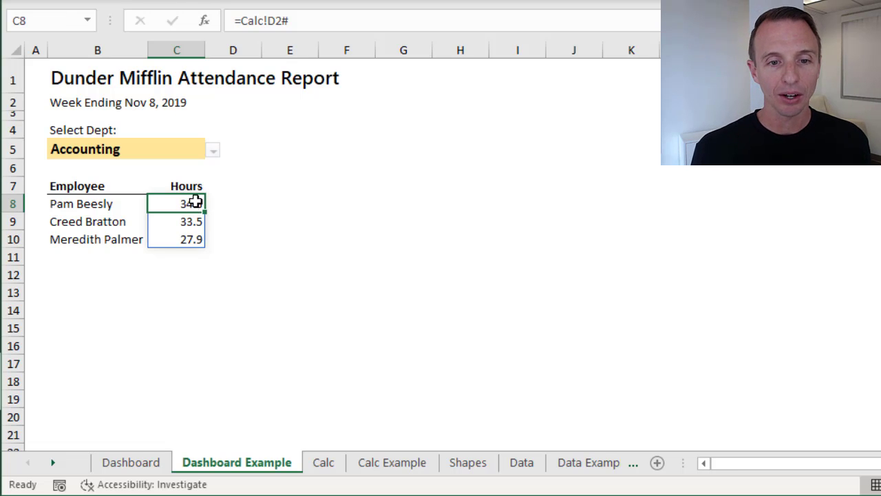
Step: Review the Sum of Time spill column beside the sorted employees on the Calc sheet, and return to the Dashboard sheet
click(322, 463)
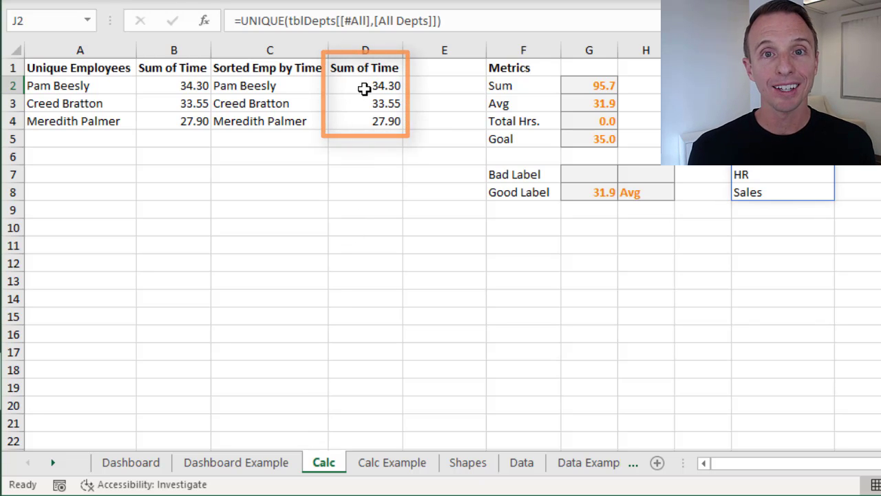
click(216, 463)
click(215, 149)
click(124, 168)
key(ctrl+Page_Up)
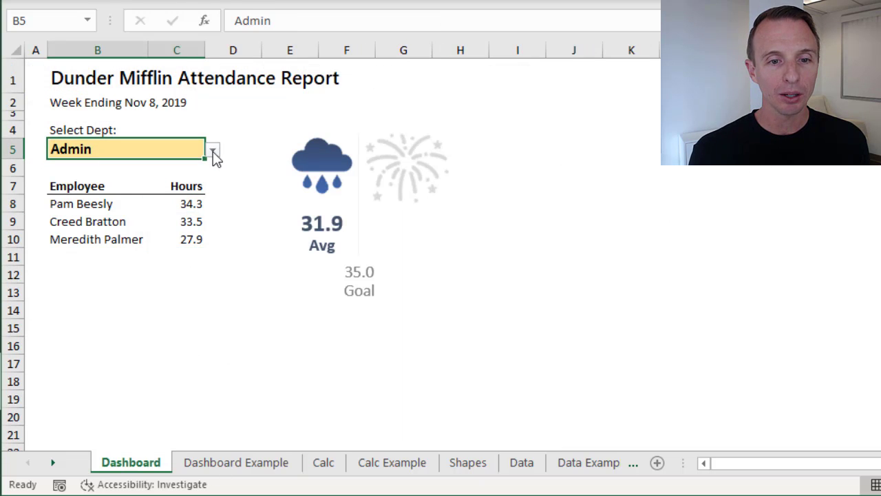
Step: Choose the Exec department in the Dashboard sheet's Select Dept cell and check the Calc sheet's formulas for that selection
click(213, 150)
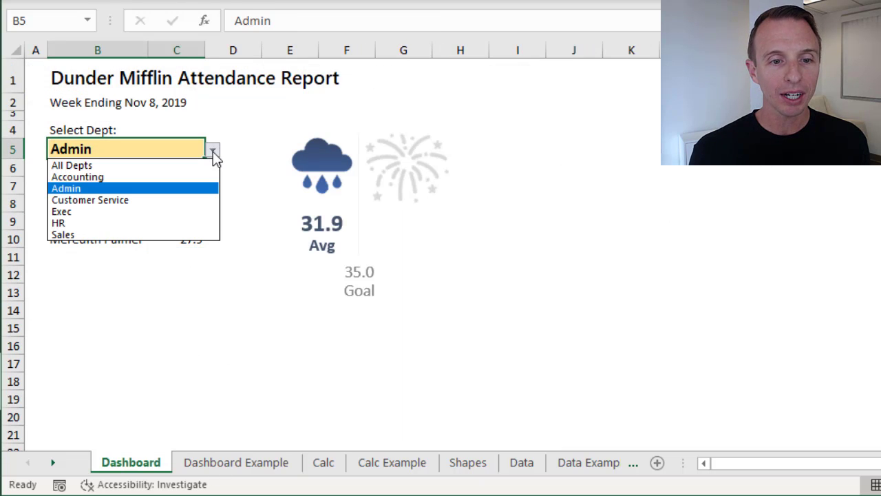
click(76, 212)
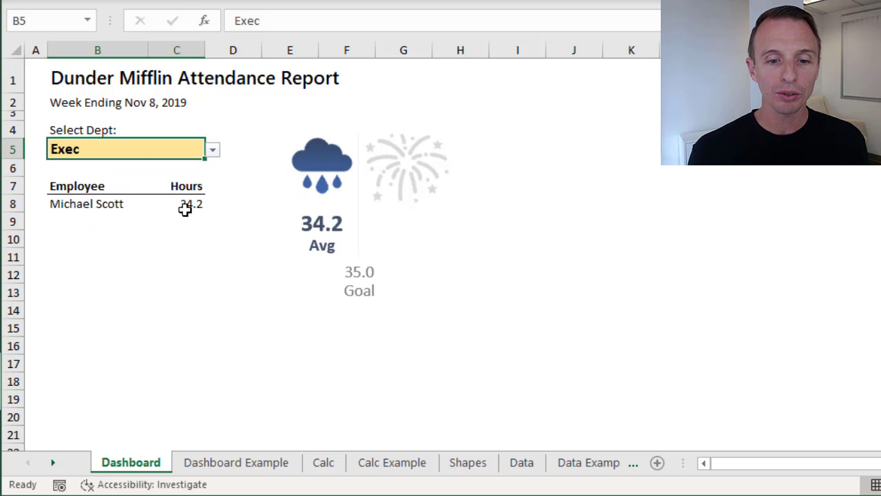
click(323, 463)
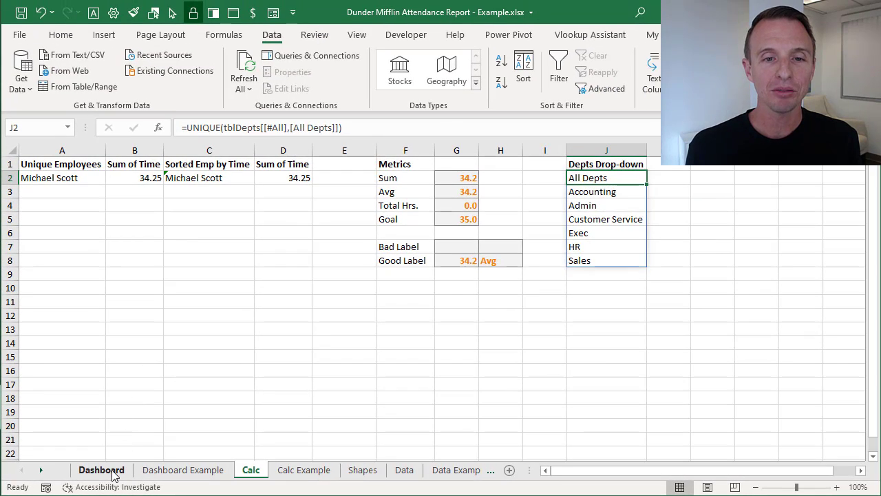
click(102, 469)
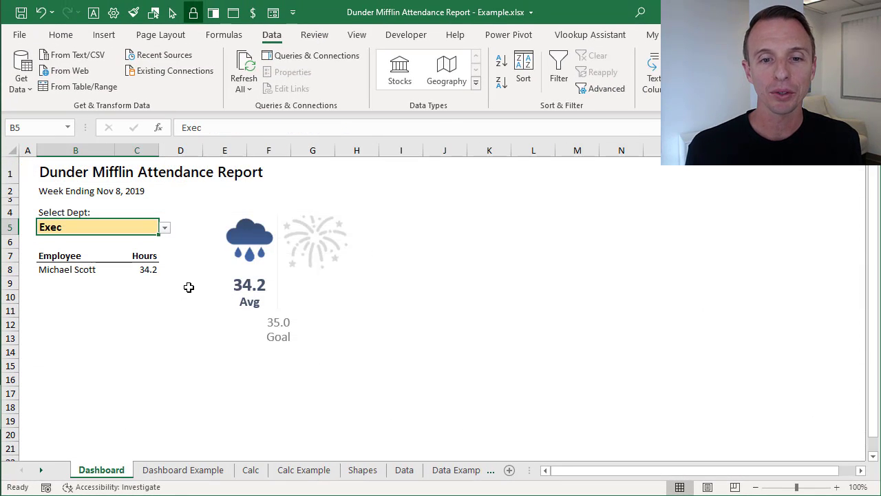